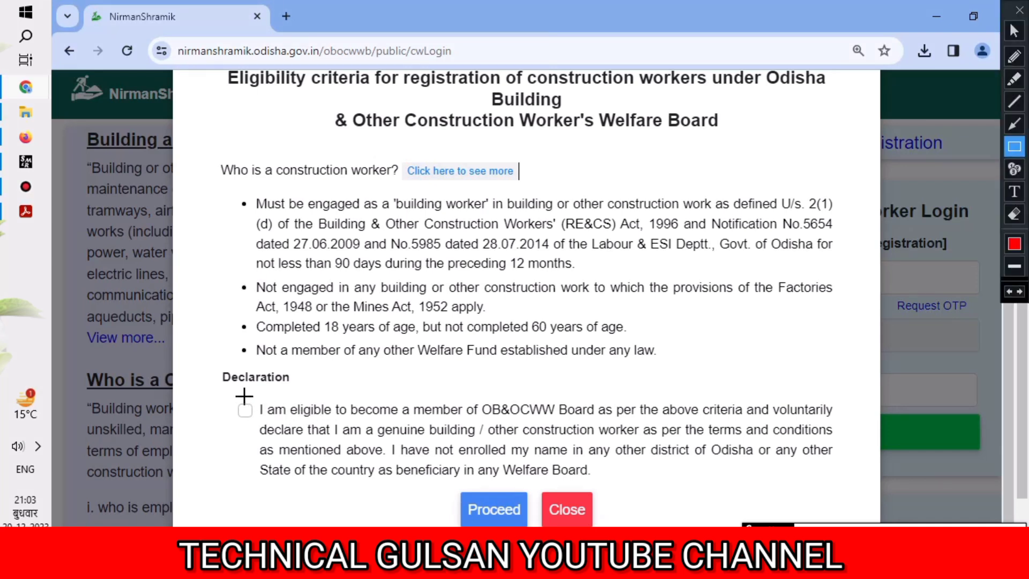
- Open new construction worker registration to show the eligibility criteria and declaration dialog
{"action": "left_click_drag", "start_coordinate": [226, 395], "coordinate": [263, 423]}
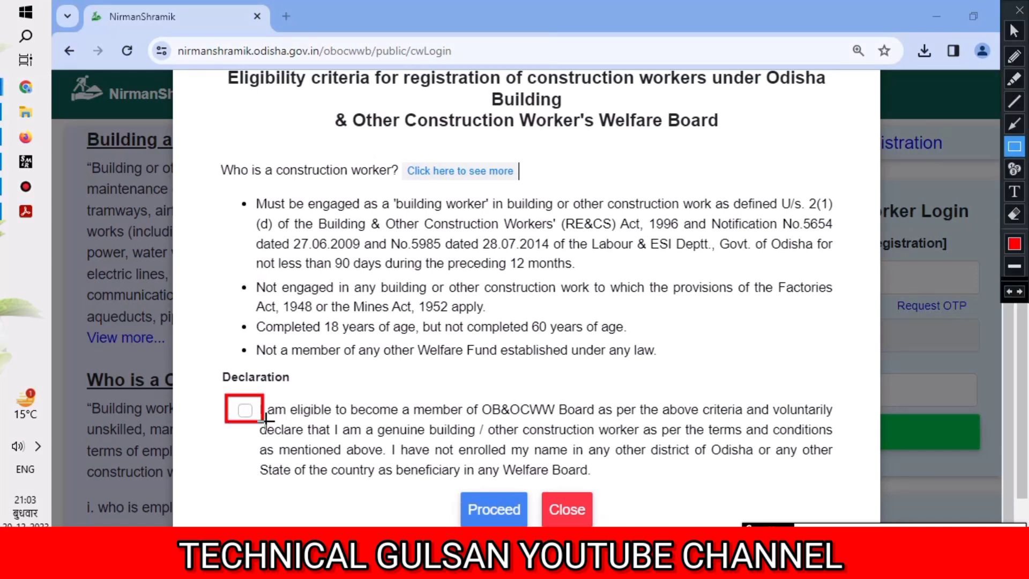
- Tick the eligibility declaration and proceed to the empty One Time Registration form
{"action": "key", "text": "ctrl+alt+d"}
{"action": "left_click", "coordinate": [245, 410]}
{"action": "left_click", "coordinate": [511, 499]}
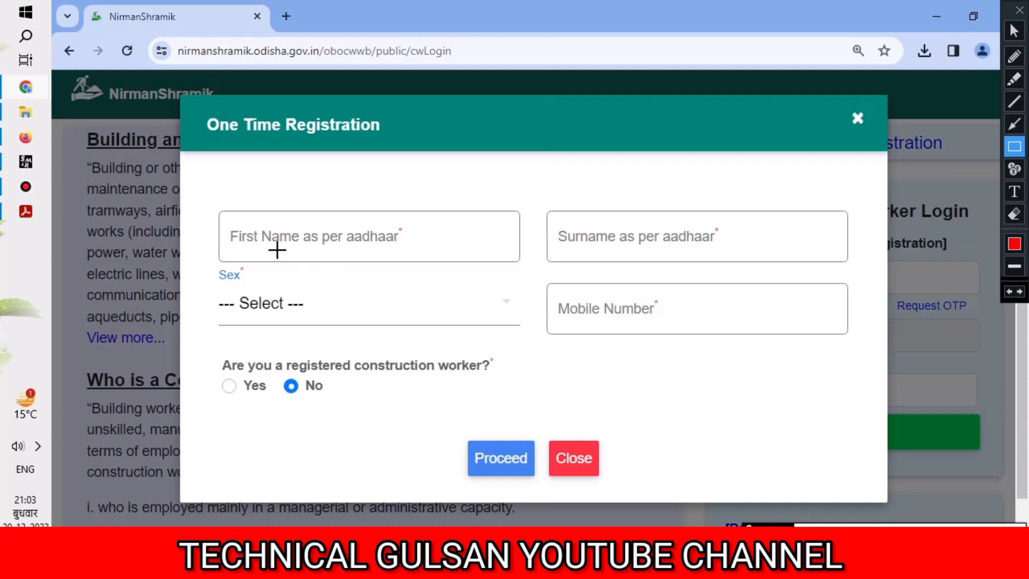
{"action": "mouse_move", "coordinate": [208, 212]}
{"action": "left_mouse_down"}
{"action": "mouse_move", "coordinate": [278, 248]}
{"action": "mouse_move", "coordinate": [428, 259]}
{"action": "left_mouse_up"}
- Choose Male for Sex, enter the worker's mobile number, and answer Yes to already registered
{"action": "mouse_move", "coordinate": [559, 214]}
{"action": "left_mouse_down"}
{"action": "mouse_move", "coordinate": [675, 260]}
{"action": "mouse_move", "coordinate": [719, 249]}
{"action": "left_mouse_up"}
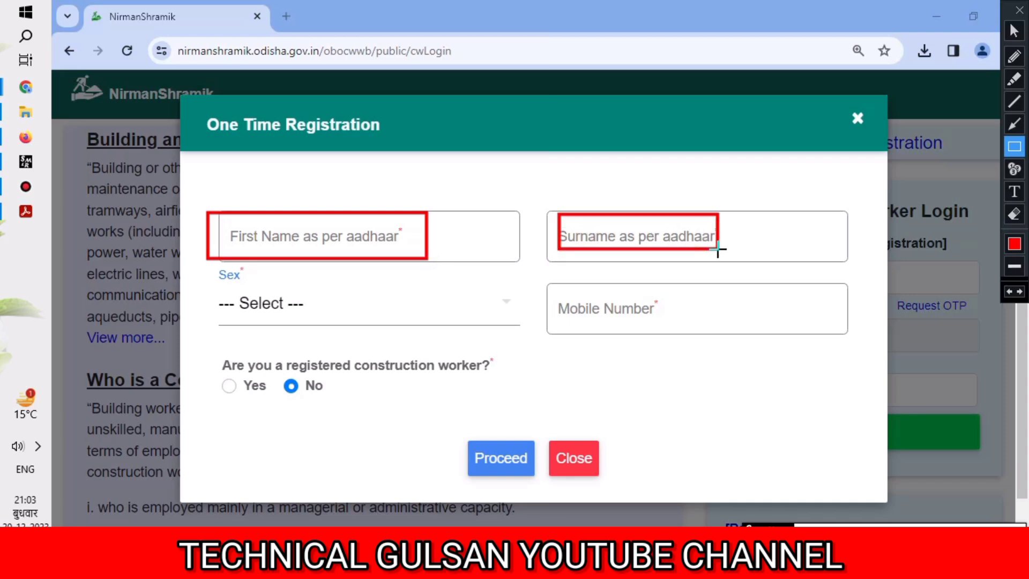
{"action": "left_click", "coordinate": [1012, 33]}
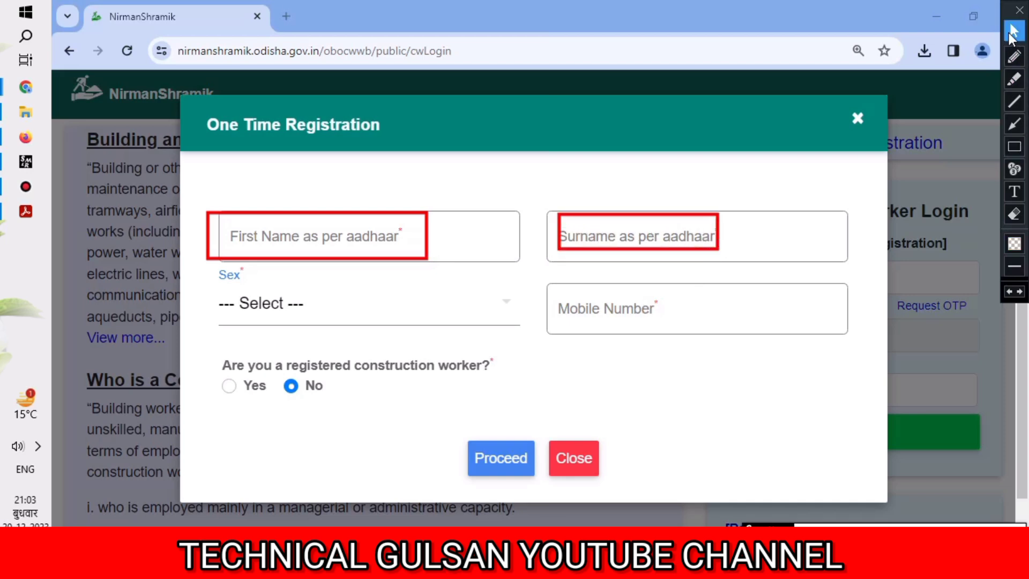
{"action": "left_click", "coordinate": [304, 314]}
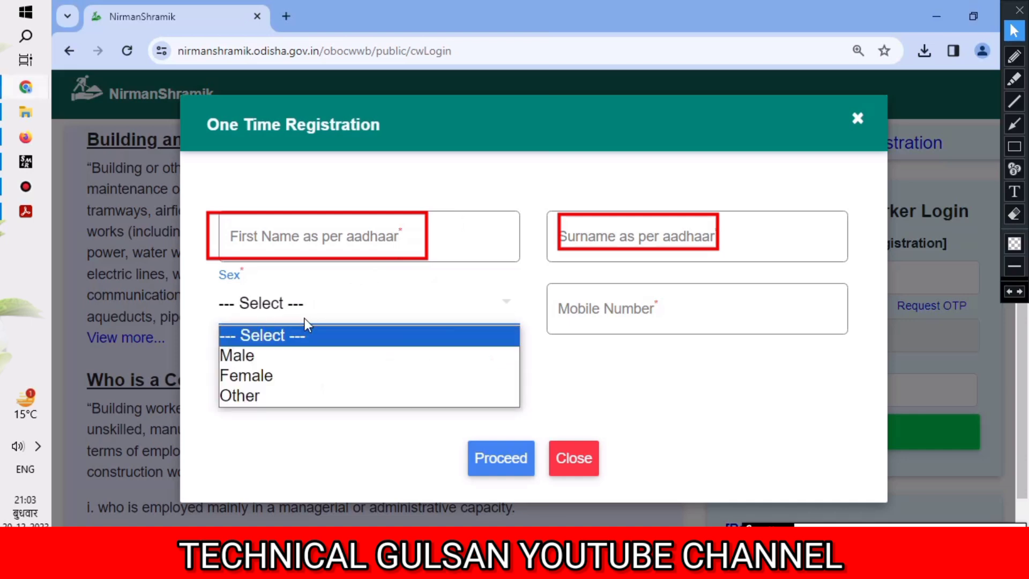
{"action": "left_click", "coordinate": [304, 357]}
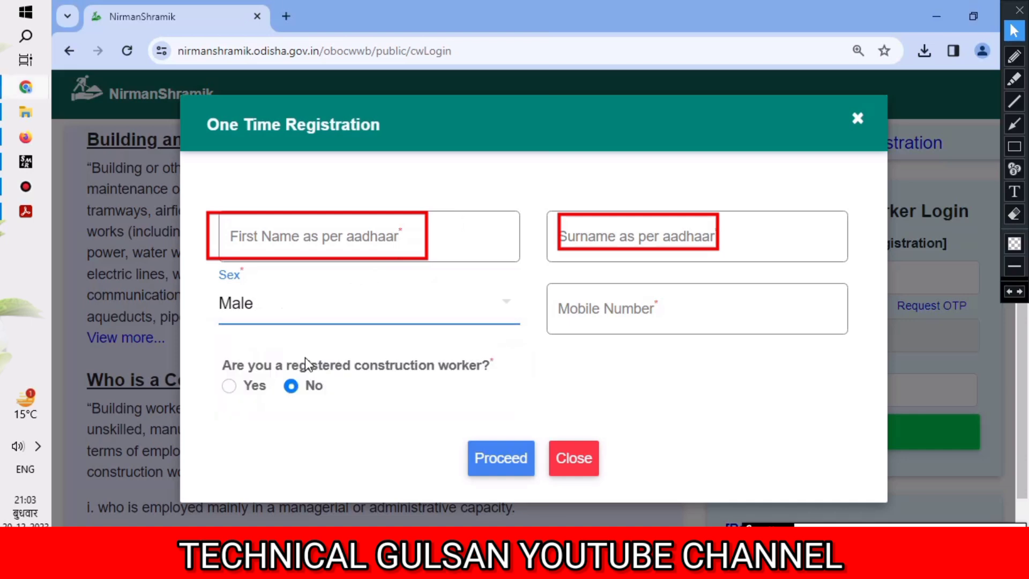
{"action": "left_click", "coordinate": [614, 305]}
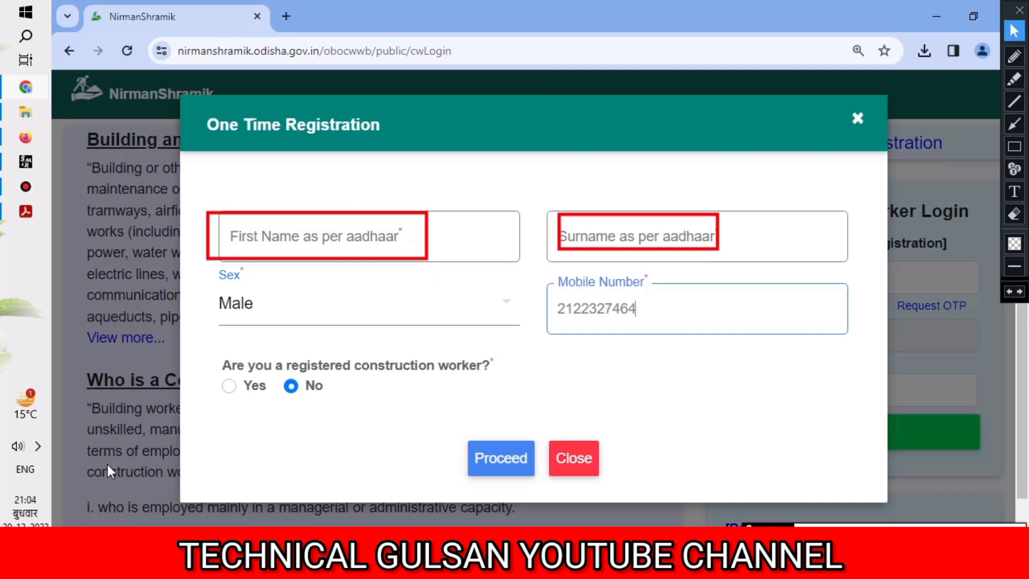
{"action": "left_click", "coordinate": [229, 386]}
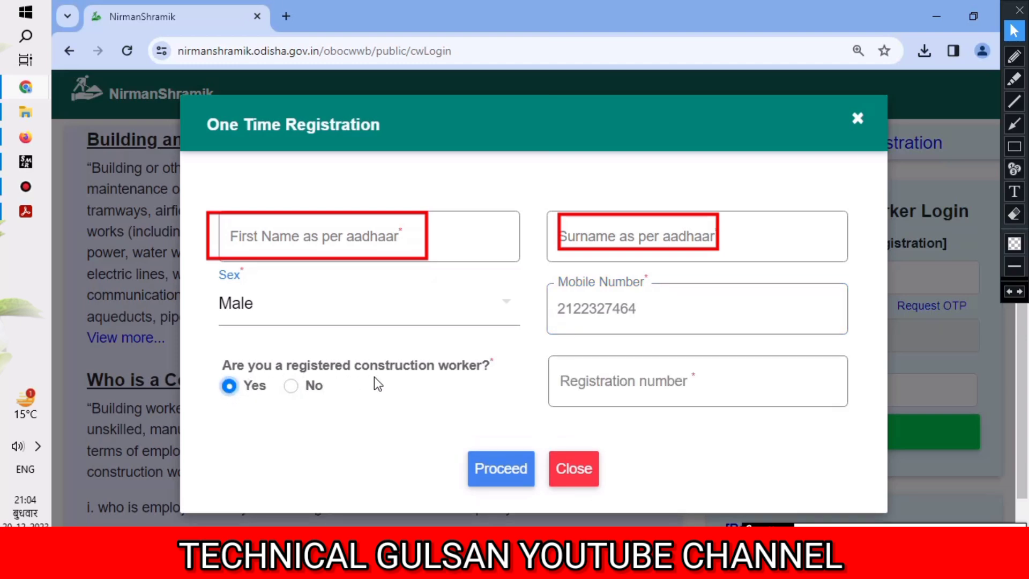
- Enter the worker's registration number in the Registration number field and check it
{"action": "left_click", "coordinate": [631, 387]}
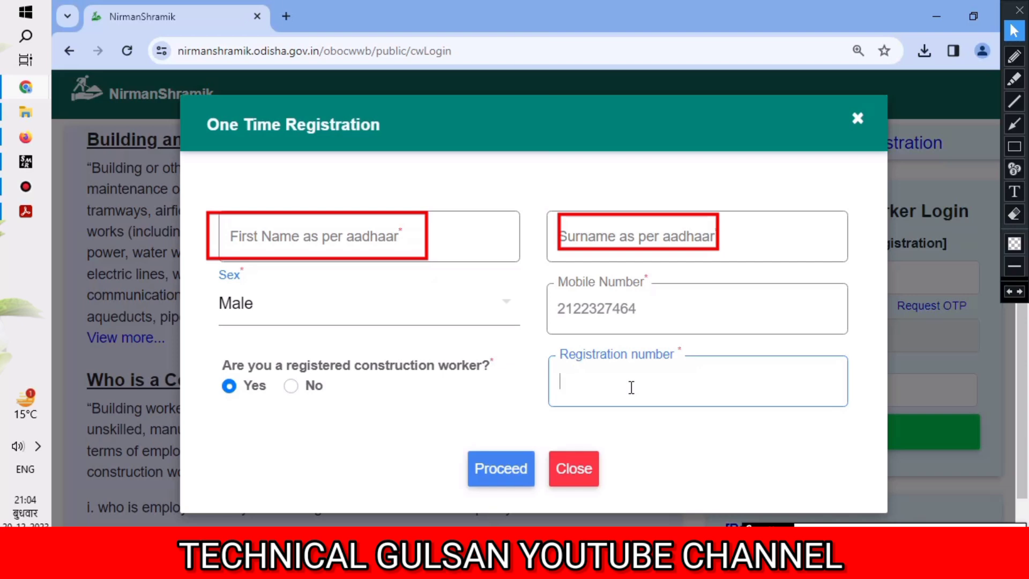
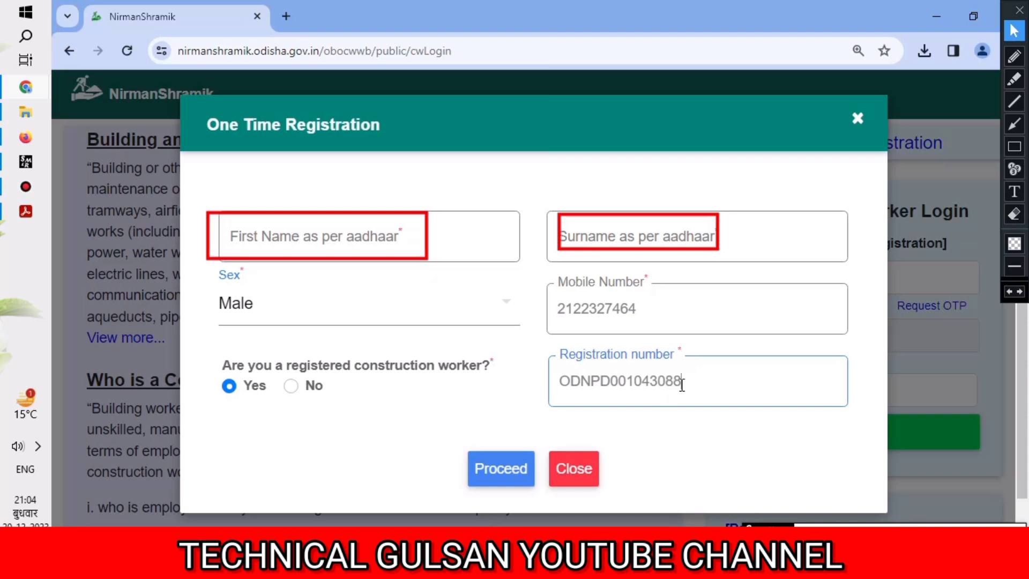
{"action": "left_click_drag", "start_coordinate": [691, 379], "coordinate": [564, 395]}
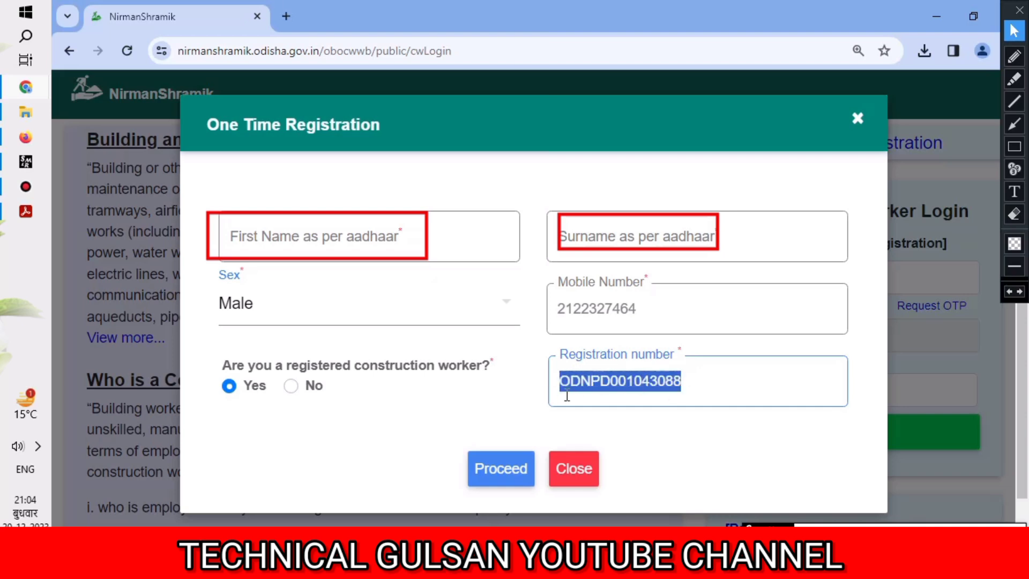
{"action": "left_click", "coordinate": [557, 396]}
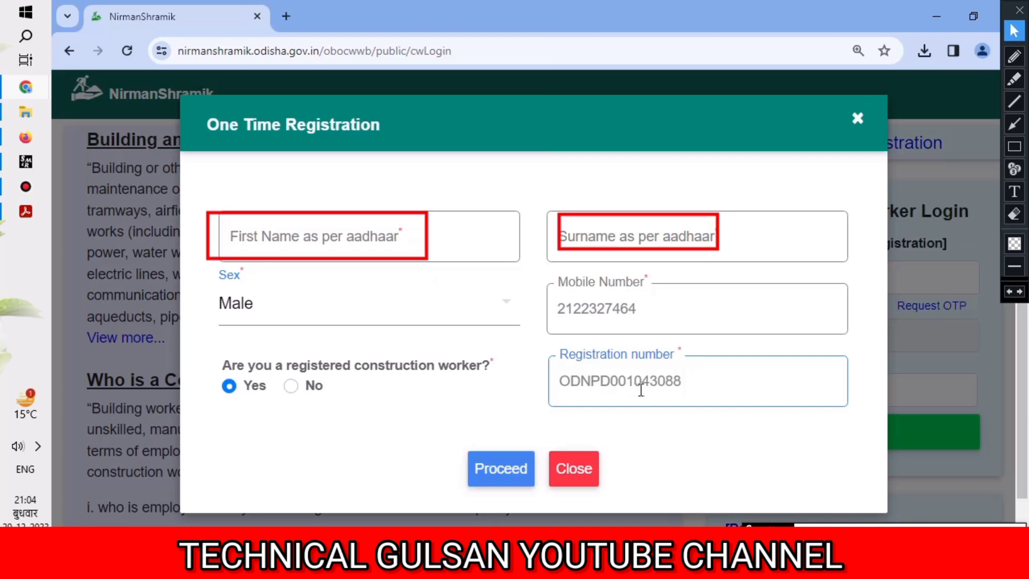
{"action": "left_click_drag", "start_coordinate": [635, 386], "coordinate": [553, 389]}
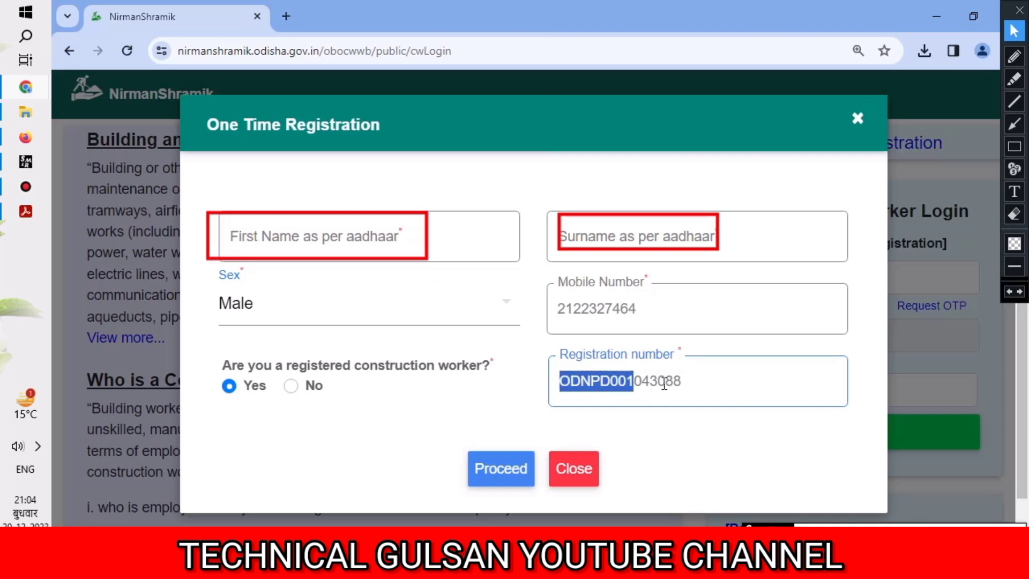
{"action": "mouse_move", "coordinate": [684, 386]}
{"action": "left_mouse_down"}
{"action": "mouse_move", "coordinate": [640, 388]}
{"action": "mouse_move", "coordinate": [692, 384]}
{"action": "left_mouse_up"}
{"action": "left_click", "coordinate": [655, 426]}
{"action": "left_click", "coordinate": [713, 393]}
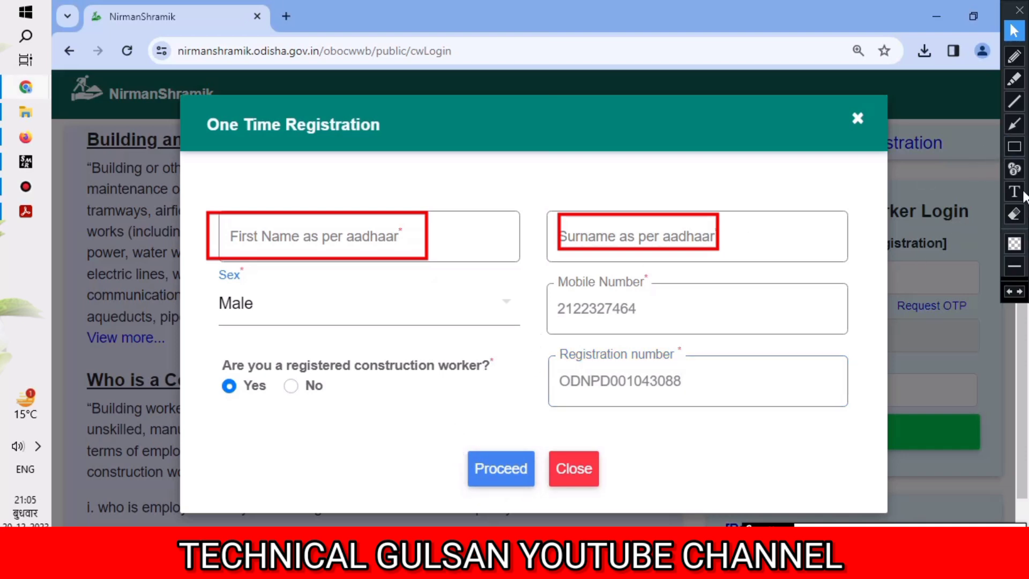
- Close the One Time Registration form, returning to the Construction Worker Login page
{"action": "left_click", "coordinate": [1014, 147]}
{"action": "mouse_move", "coordinate": [475, 432]}
{"action": "left_mouse_down"}
{"action": "mouse_move", "coordinate": [515, 500]}
{"action": "mouse_move", "coordinate": [530, 486]}
{"action": "left_mouse_up"}
{"action": "left_click_drag", "start_coordinate": [549, 282], "coordinate": [689, 321]}
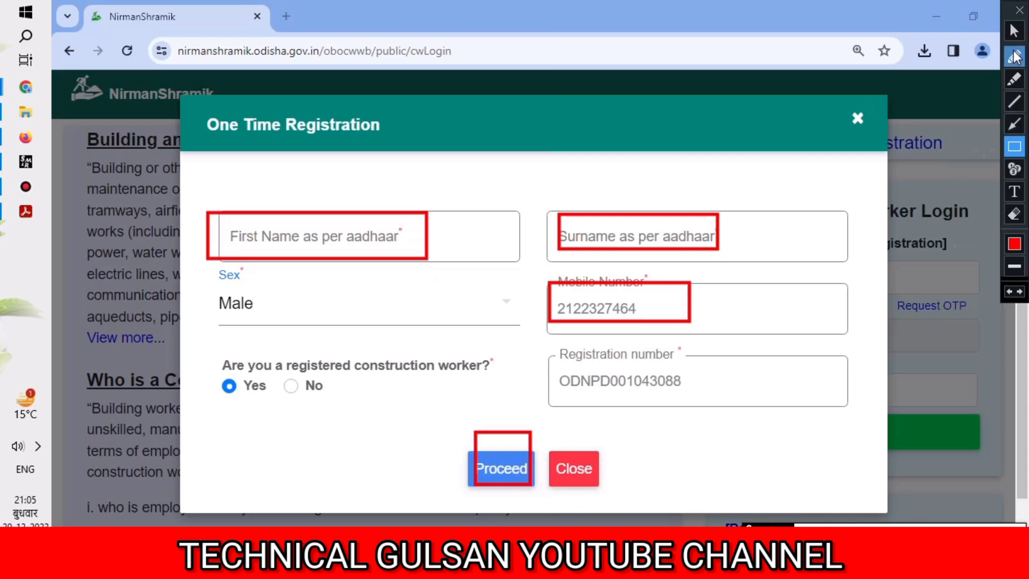
{"action": "left_click", "coordinate": [1014, 31]}
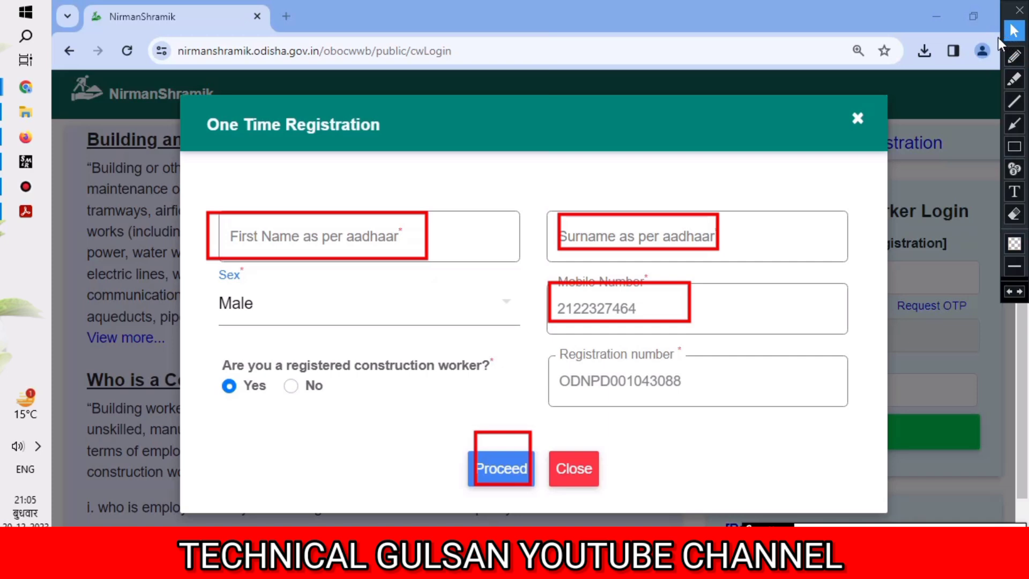
{"action": "left_click", "coordinate": [858, 119]}
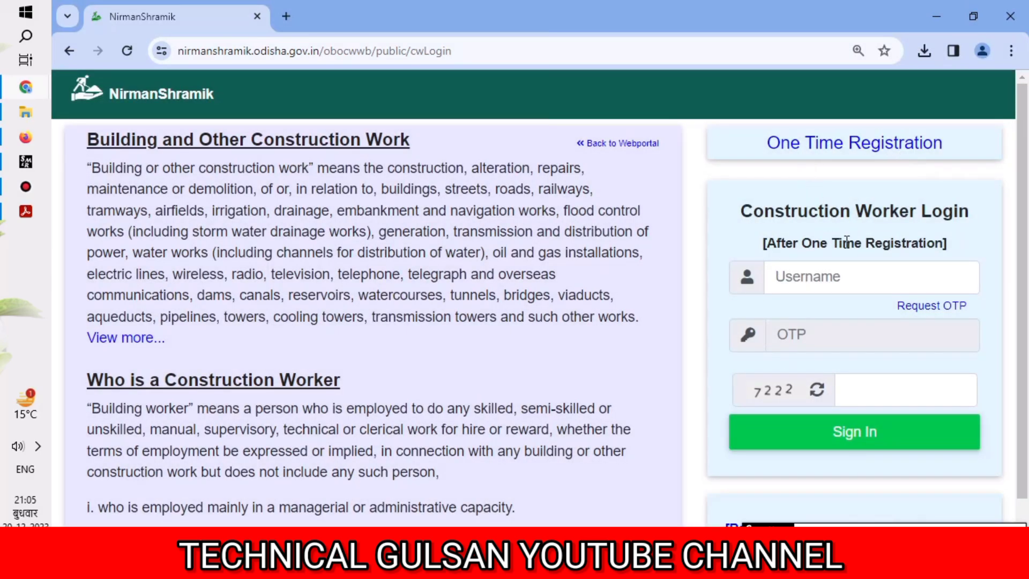
{"action": "left_click", "coordinate": [786, 276]}
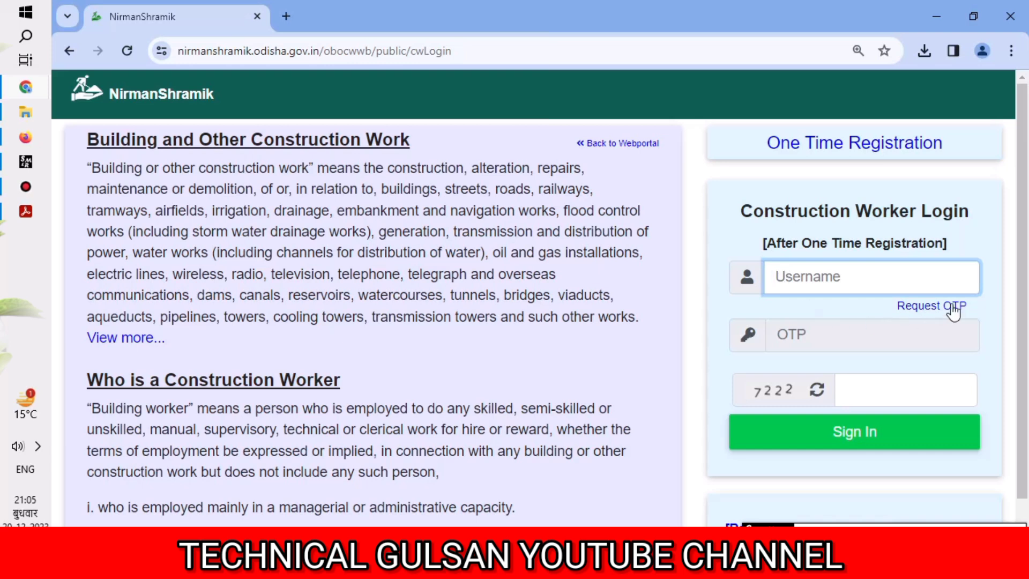
{"action": "left_click_drag", "start_coordinate": [977, 308], "coordinate": [888, 300]}
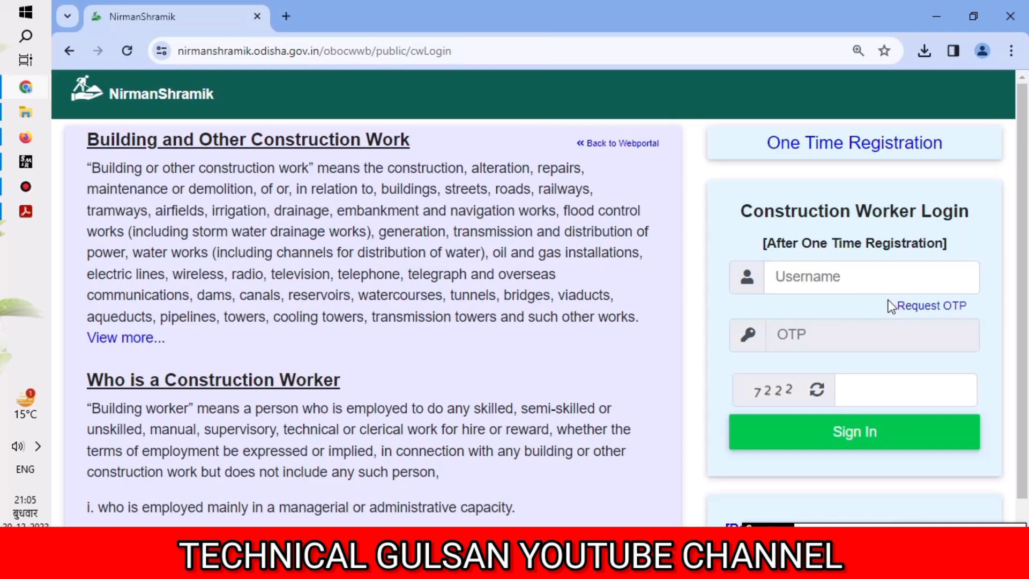
{"action": "left_click", "coordinate": [956, 329]}
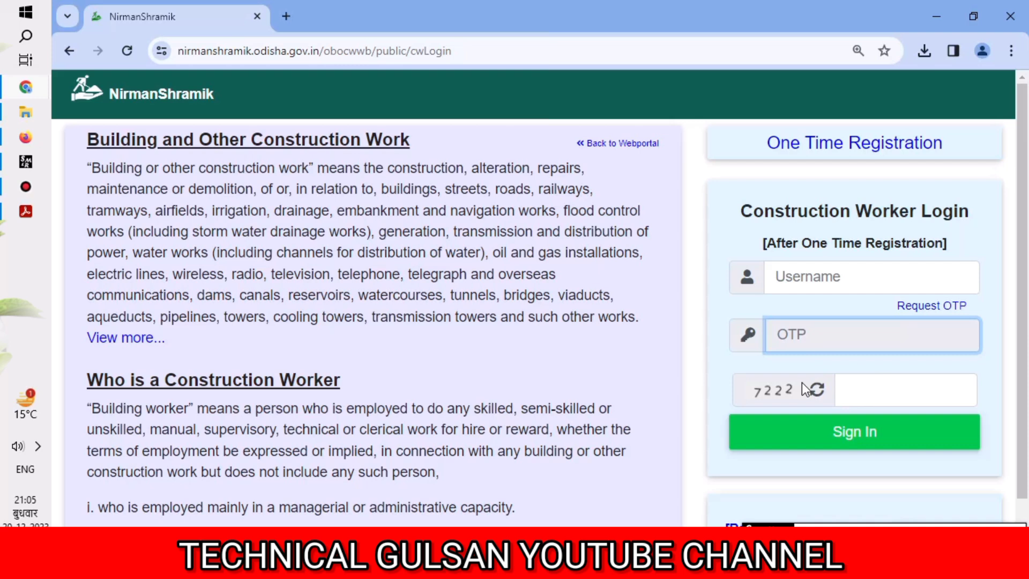
{"action": "key", "text": "ctrl+alt+d"}
{"action": "left_click", "coordinate": [1014, 146]}
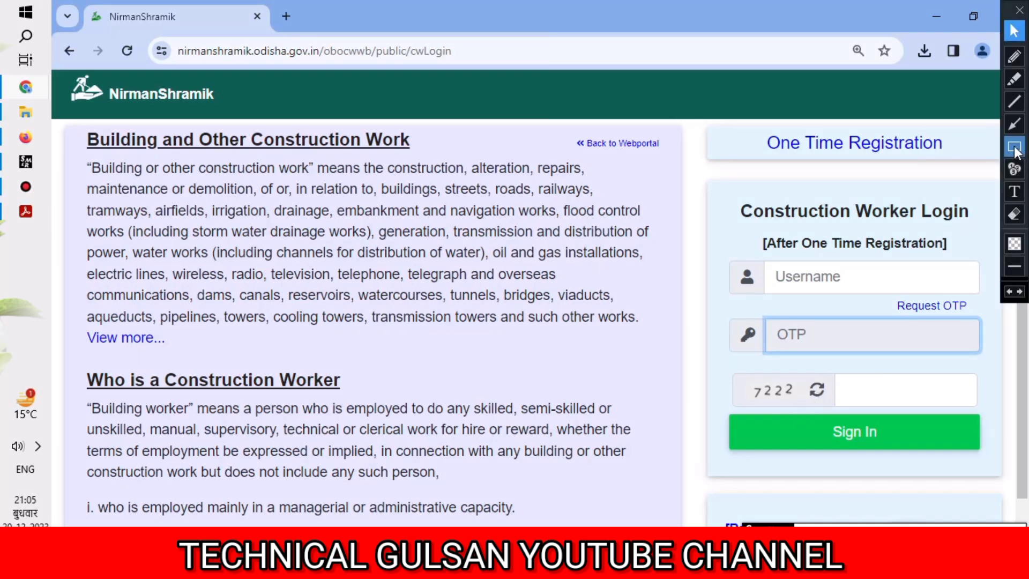
{"action": "left_click_drag", "start_coordinate": [740, 359], "coordinate": [792, 404]}
{"action": "mouse_move", "coordinate": [843, 366]}
{"action": "left_mouse_down"}
{"action": "mouse_move", "coordinate": [879, 402]}
{"action": "mouse_move", "coordinate": [975, 393]}
{"action": "left_mouse_up"}
{"action": "left_click_drag", "start_coordinate": [719, 420], "coordinate": [986, 458]}
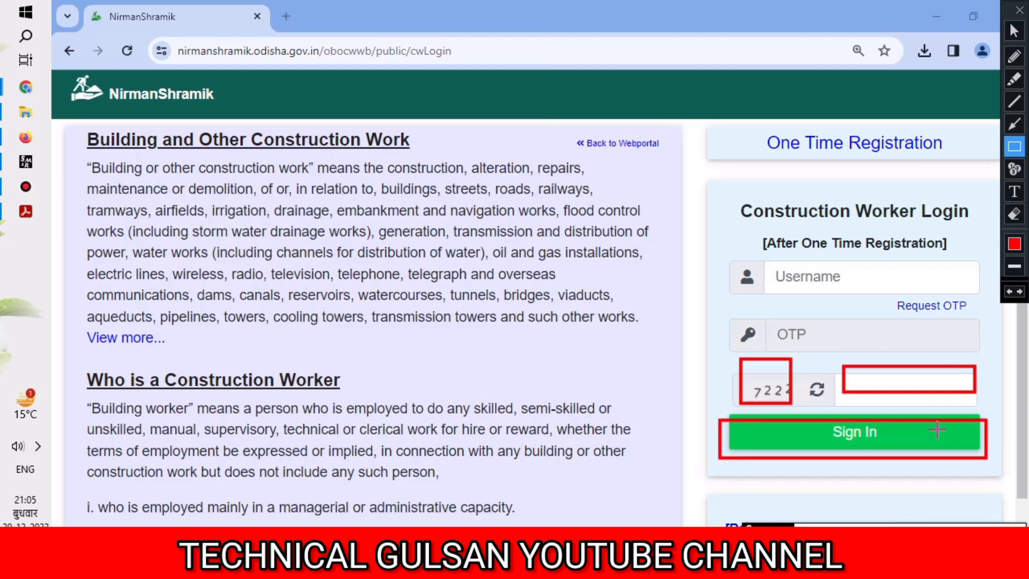
{"action": "key", "text": "Escape"}
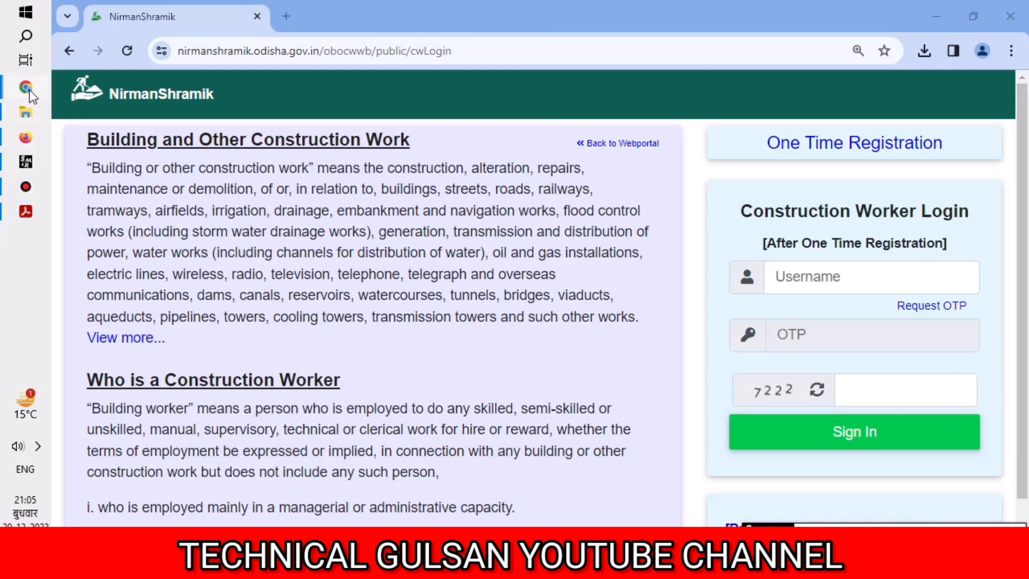
- Open Renewal (Annual Contribution) and review the submitted resumption request, Rs. 250.0 pending, three payments
{"action": "mouse_move", "coordinate": [31, 96]}
{"action": "left_click", "coordinate": [165, 207]}
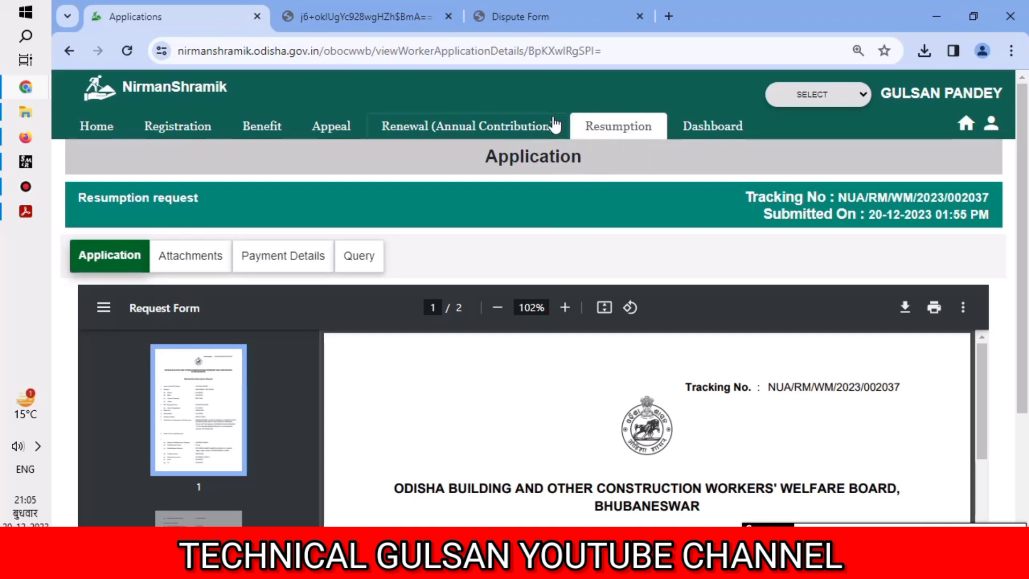
{"action": "left_click", "coordinate": [536, 125]}
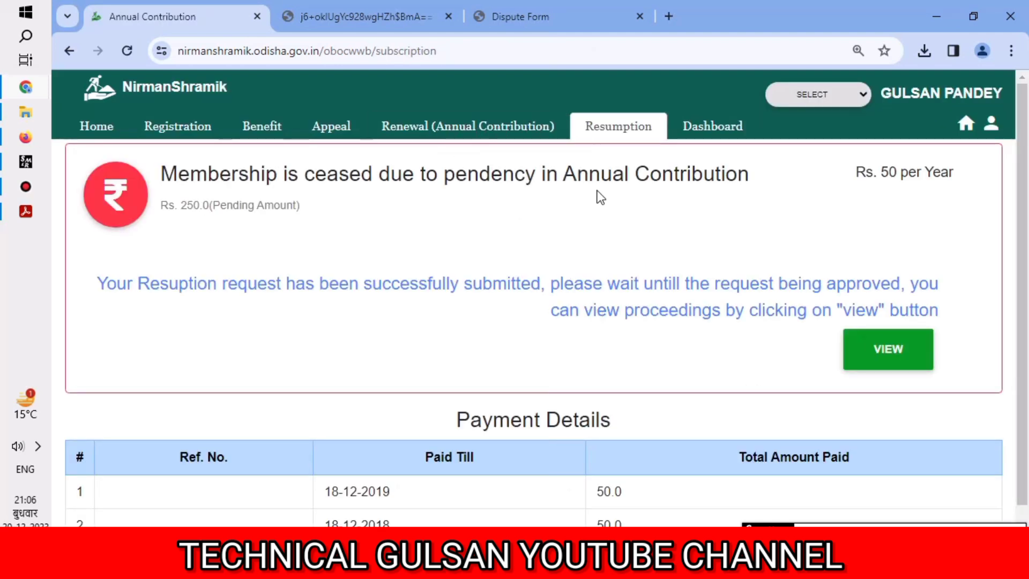
{"action": "scroll", "coordinate": [563, 238], "scroll_direction": "down", "scroll_amount": 1}
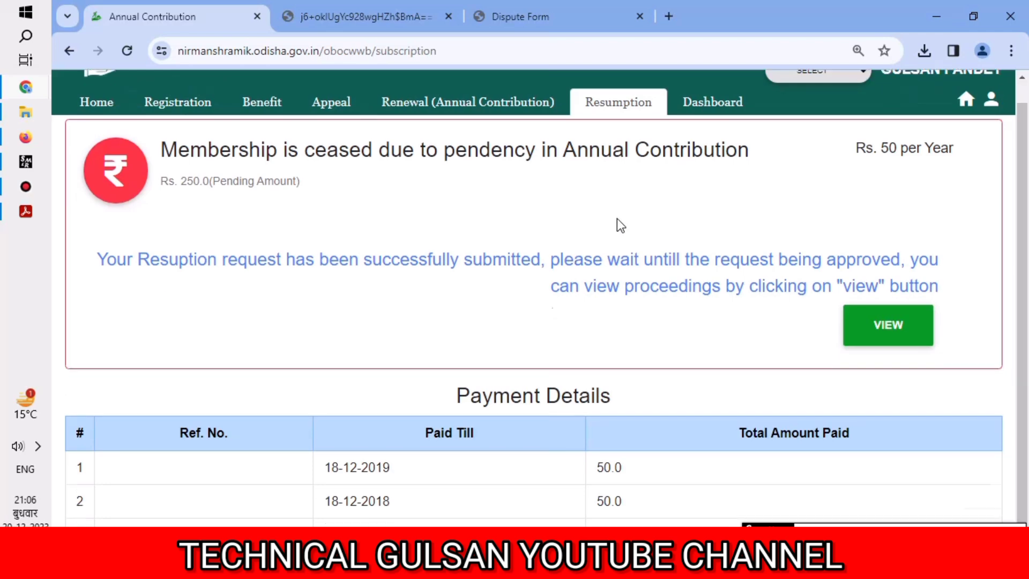
{"action": "scroll", "coordinate": [542, 252], "scroll_direction": "up", "scroll_amount": 1}
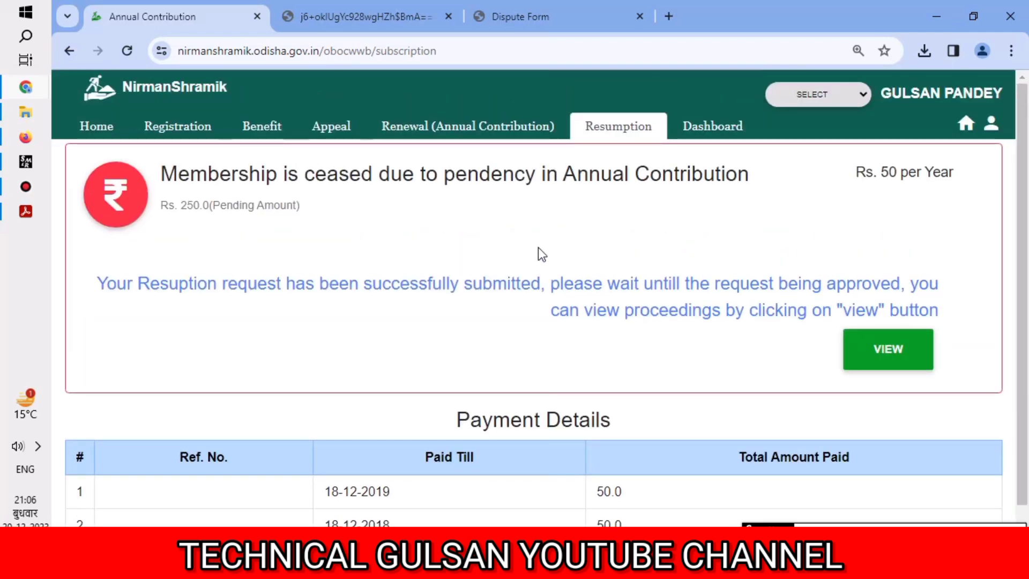
{"action": "scroll", "coordinate": [538, 247], "scroll_direction": "down", "scroll_amount": 1}
{"action": "scroll", "coordinate": [538, 248], "scroll_direction": "up", "scroll_amount": 1}
{"action": "scroll", "coordinate": [538, 251], "scroll_direction": "down", "scroll_amount": 1}
{"action": "scroll", "coordinate": [538, 250], "scroll_direction": "up", "scroll_amount": 1}
{"action": "scroll", "coordinate": [536, 247], "scroll_direction": "down", "scroll_amount": 1}
{"action": "scroll", "coordinate": [536, 247], "scroll_direction": "up", "scroll_amount": 1}
{"action": "scroll", "coordinate": [536, 246], "scroll_direction": "down", "scroll_amount": 1}
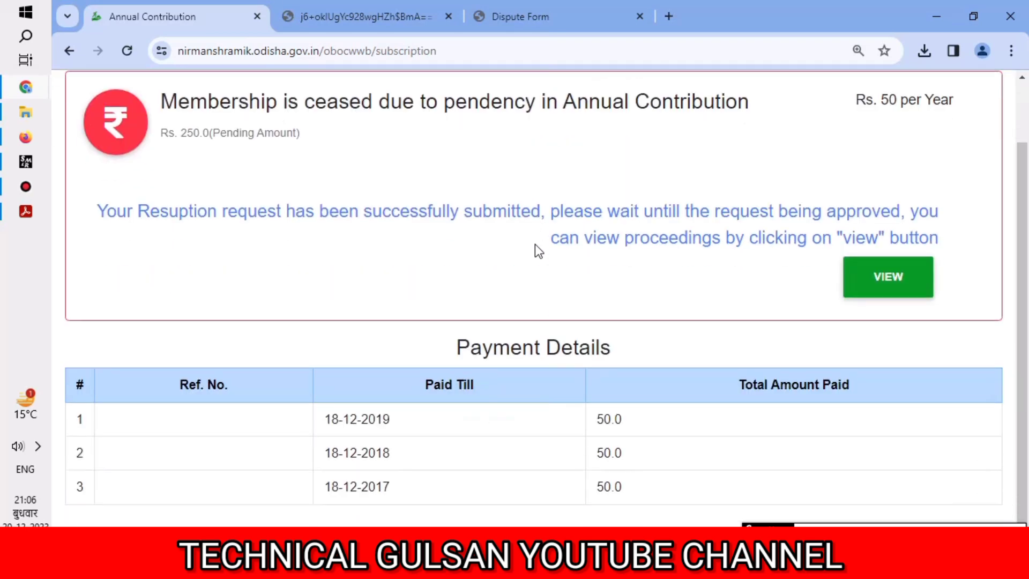
{"action": "scroll", "coordinate": [538, 251], "scroll_direction": "up", "scroll_amount": 1}
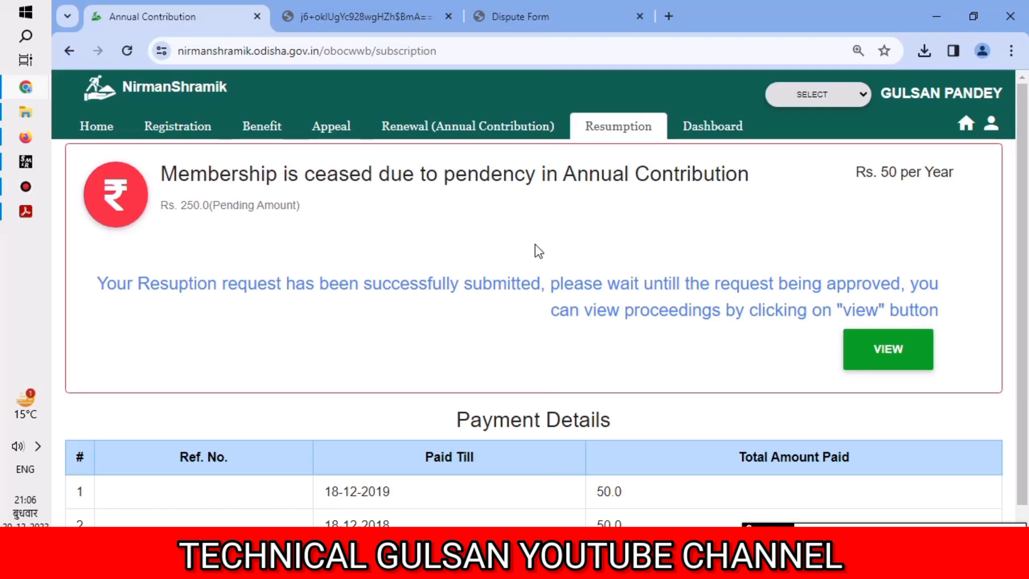
{"action": "scroll", "coordinate": [539, 251], "scroll_direction": "down", "scroll_amount": 1}
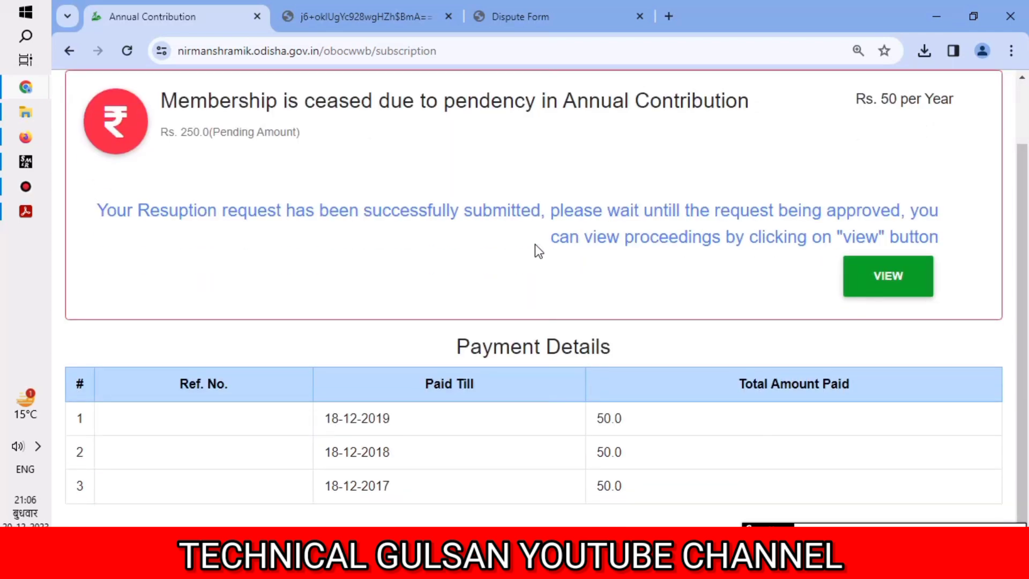
{"action": "scroll", "coordinate": [536, 245], "scroll_direction": "up", "scroll_amount": 1}
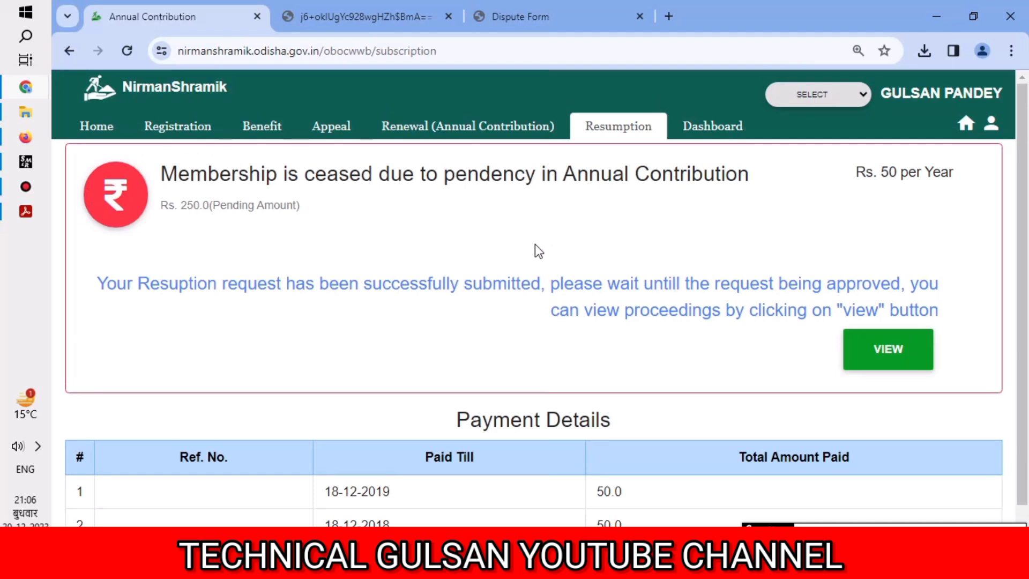